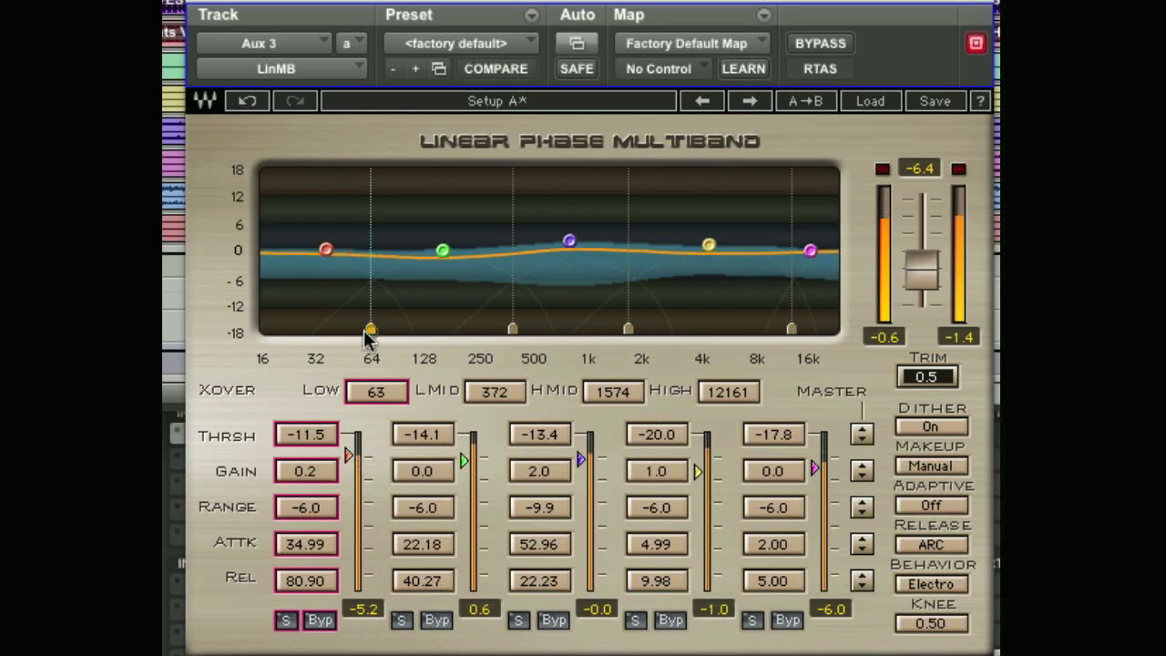
- Set the crossover frequencies to 52 for Low, 281 for LMid, 1123 for HMid and 7335 for High
{"action": "left_click_drag", "start_coordinate": [374, 331], "coordinate": [349, 331]}
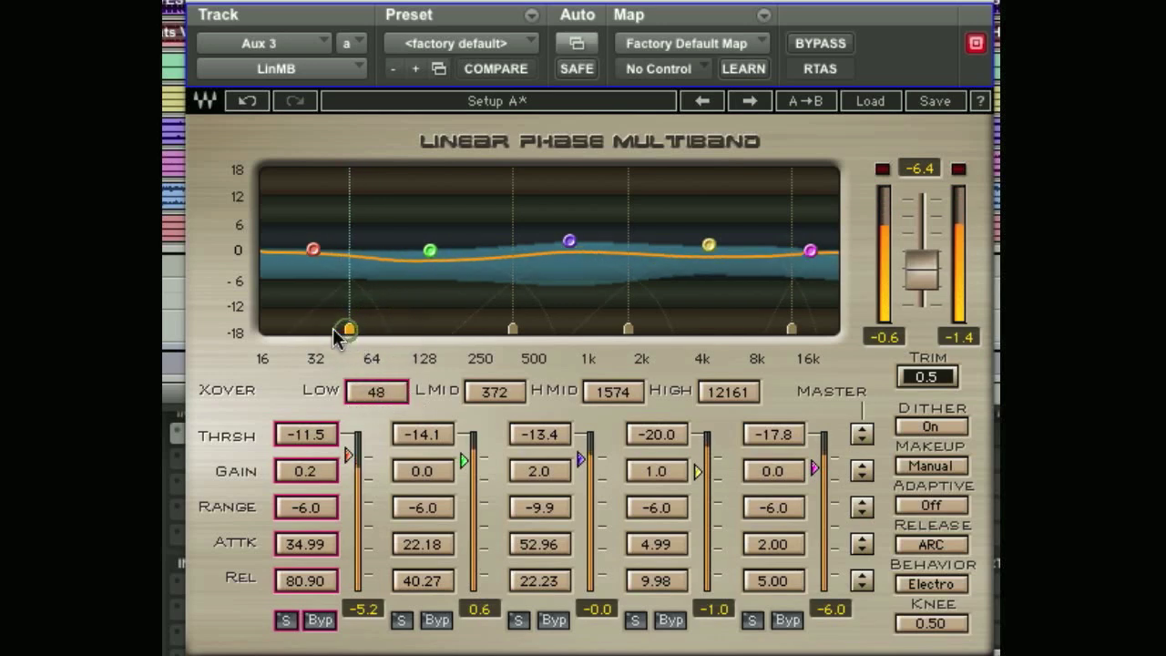
{"action": "left_click_drag", "start_coordinate": [349, 331], "coordinate": [361, 332]}
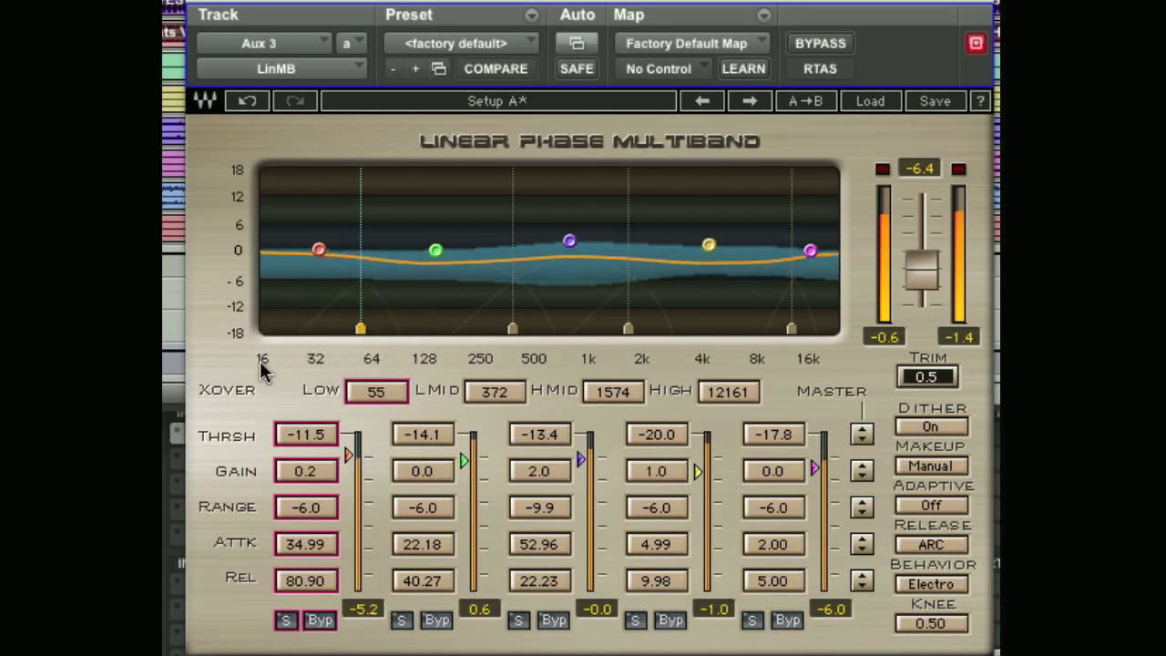
{"action": "left_click_drag", "start_coordinate": [362, 332], "coordinate": [420, 335]}
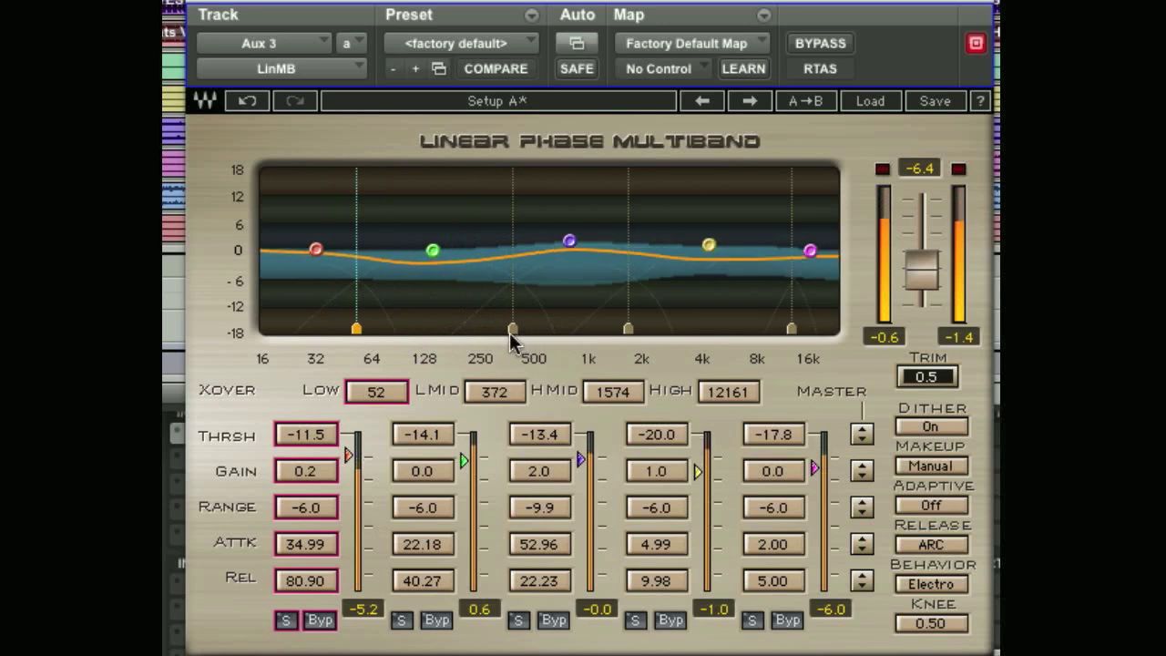
{"action": "mouse_move", "coordinate": [516, 330]}
{"action": "left_mouse_down"}
{"action": "mouse_move", "coordinate": [431, 333]}
{"action": "mouse_move", "coordinate": [522, 331]}
{"action": "left_mouse_up"}
{"action": "left_click_drag", "start_coordinate": [627, 330], "coordinate": [600, 330]}
{"action": "left_click_drag", "start_coordinate": [789, 329], "coordinate": [752, 330]}
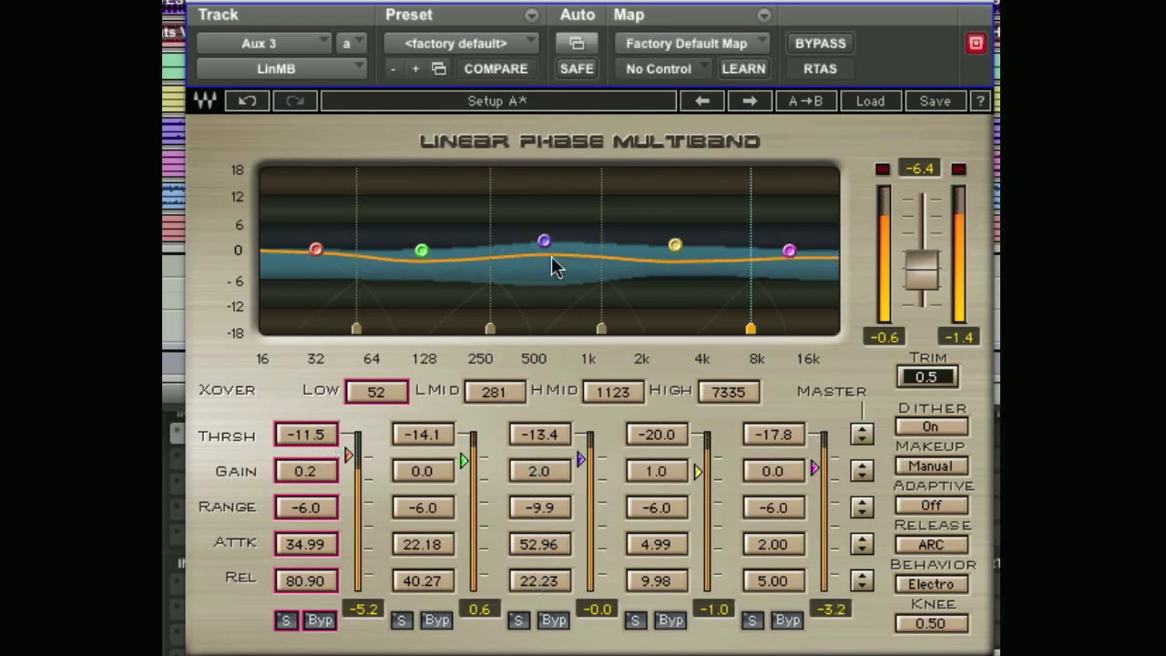
- Solo the third band and set its threshold to -15.4
{"action": "left_click", "coordinate": [519, 620]}
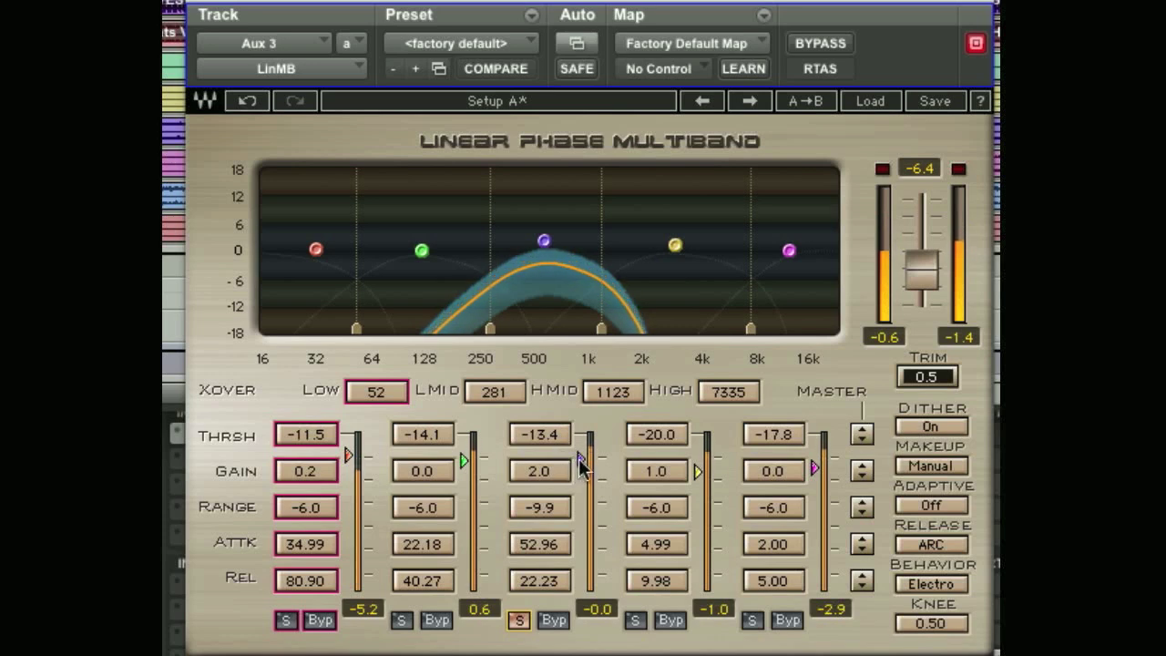
{"action": "left_click_drag", "start_coordinate": [581, 463], "coordinate": [591, 405]}
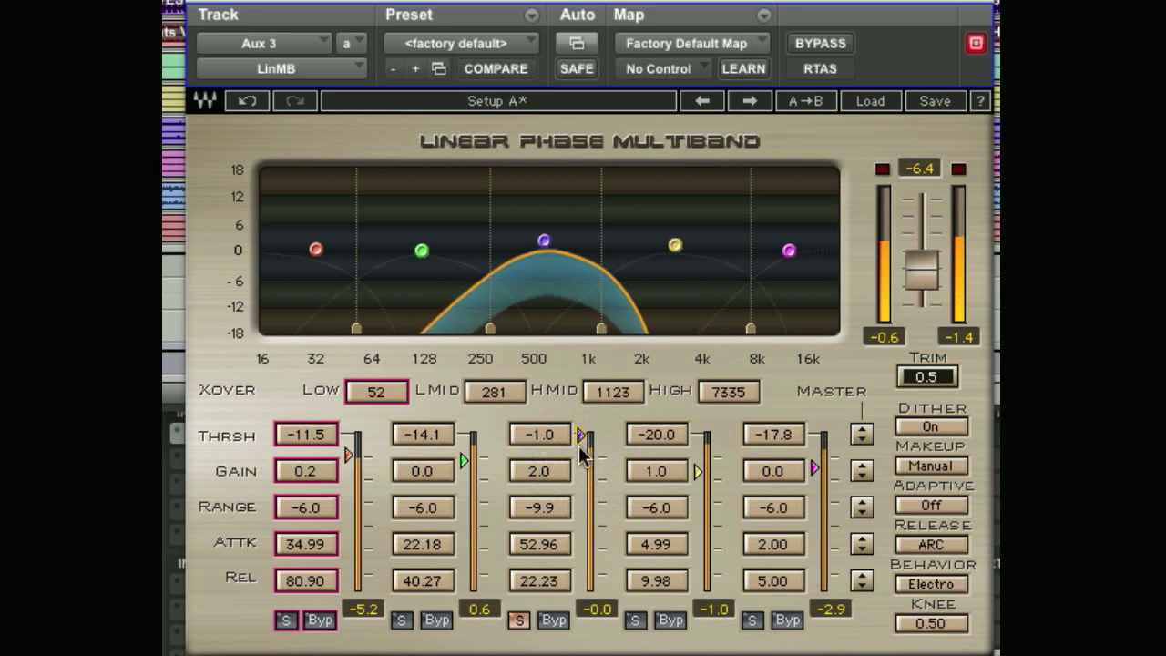
{"action": "mouse_move", "coordinate": [580, 436]}
{"action": "left_mouse_down"}
{"action": "mouse_move", "coordinate": [613, 554]}
{"action": "mouse_move", "coordinate": [688, 644]}
{"action": "left_mouse_up"}
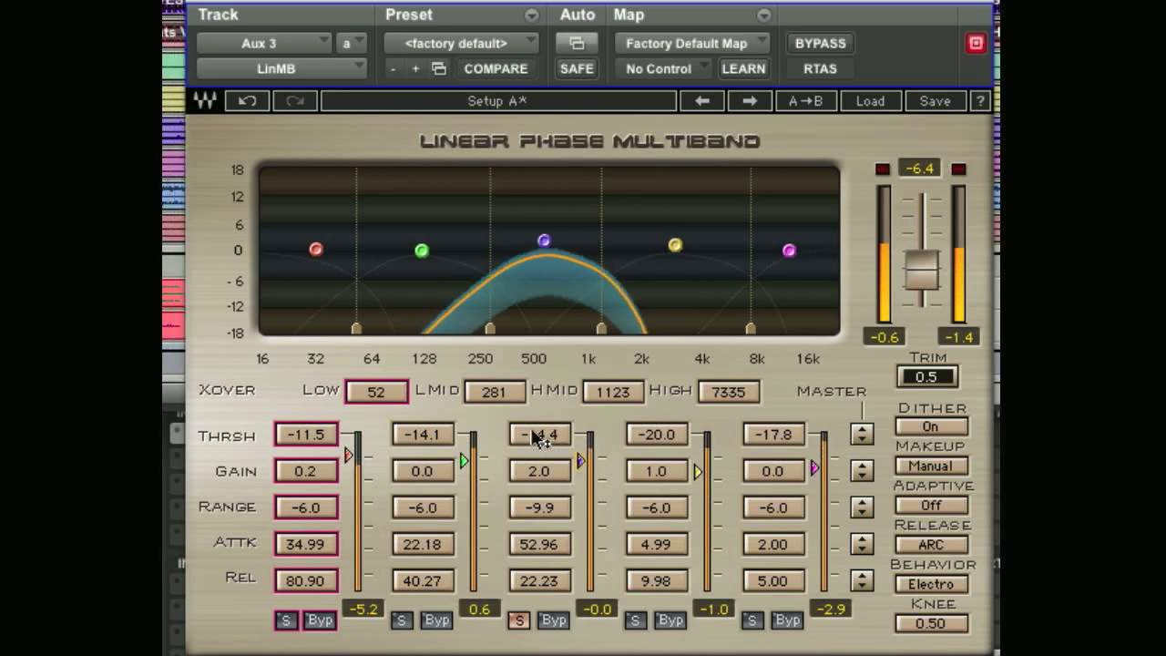
{"action": "left_click_drag", "start_coordinate": [544, 439], "coordinate": [569, 447]}
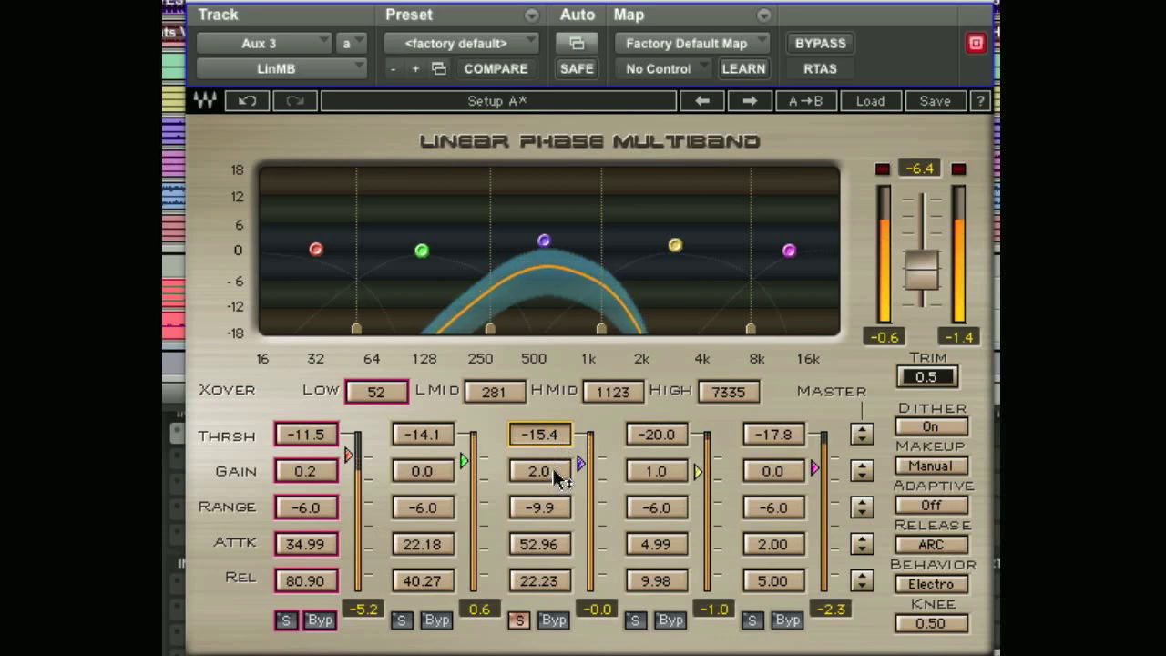
- Set the third band's gain to 0.0 and its range to -15.3
{"action": "left_click", "coordinate": [554, 472]}
{"action": "left_click_drag", "start_coordinate": [554, 474], "coordinate": [625, 604]}
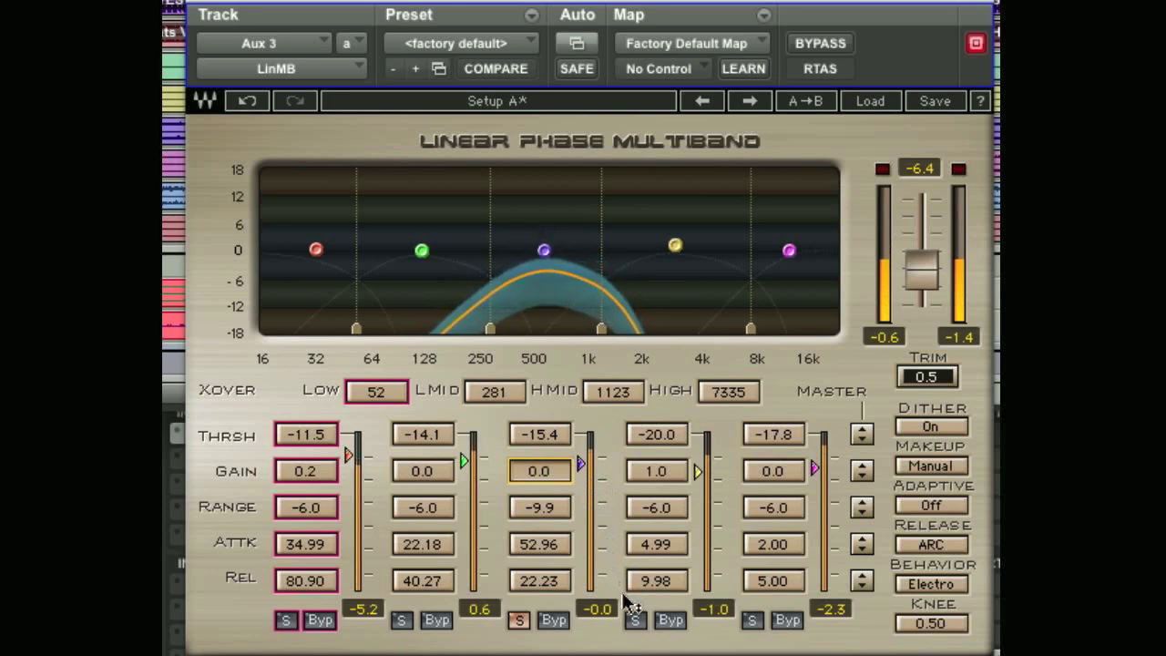
{"action": "left_click", "coordinate": [556, 511]}
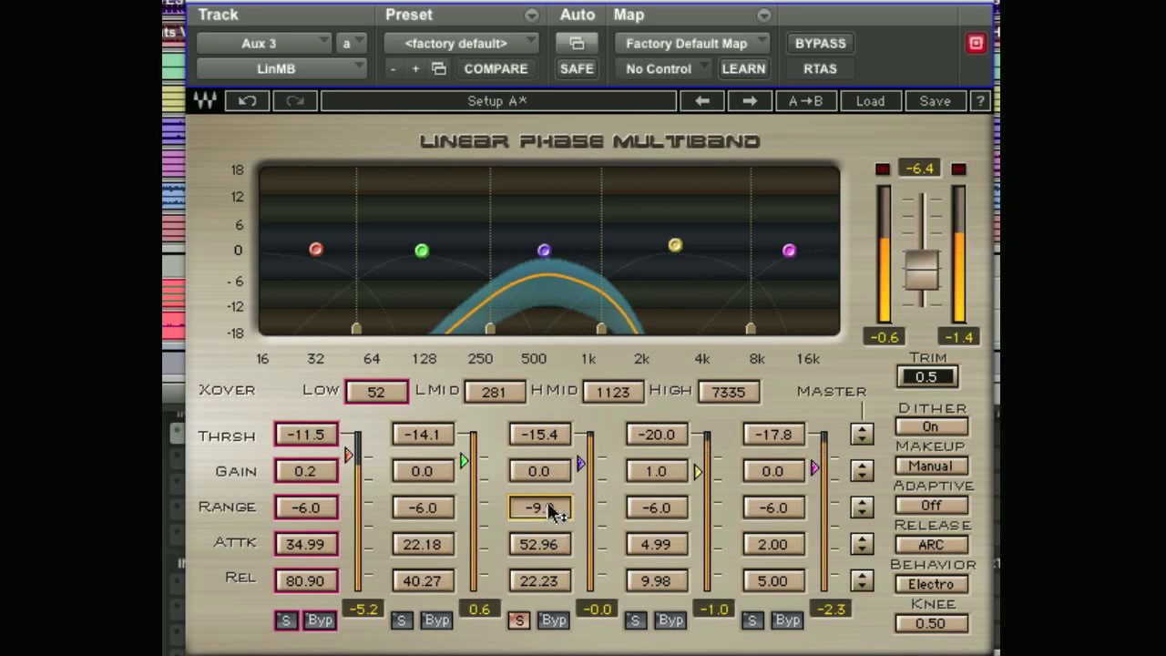
{"action": "mouse_move", "coordinate": [553, 512]}
{"action": "left_mouse_down"}
{"action": "mouse_move", "coordinate": [555, 557]}
{"action": "mouse_move", "coordinate": [547, 394]}
{"action": "mouse_move", "coordinate": [556, 545]}
{"action": "mouse_move", "coordinate": [560, 527]}
{"action": "left_mouse_up"}
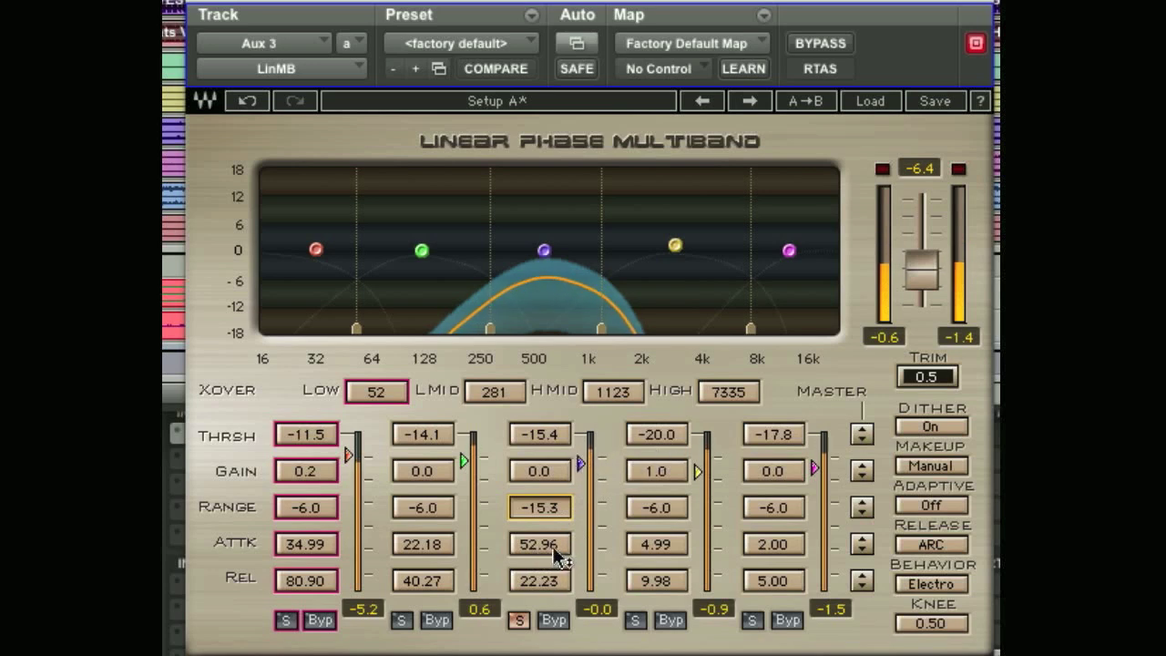
- Try slower and faster attack times on the third band, settling on 36.47
{"action": "left_click_drag", "start_coordinate": [560, 552], "coordinate": [578, 452]}
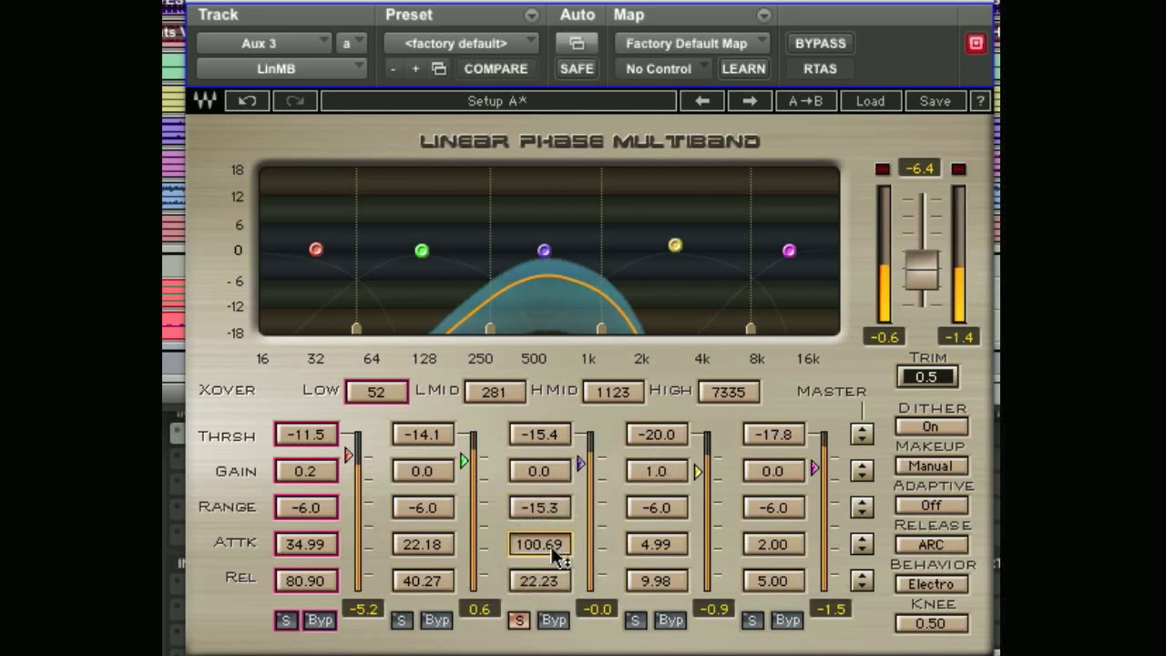
{"action": "left_click_drag", "start_coordinate": [558, 548], "coordinate": [555, 635]}
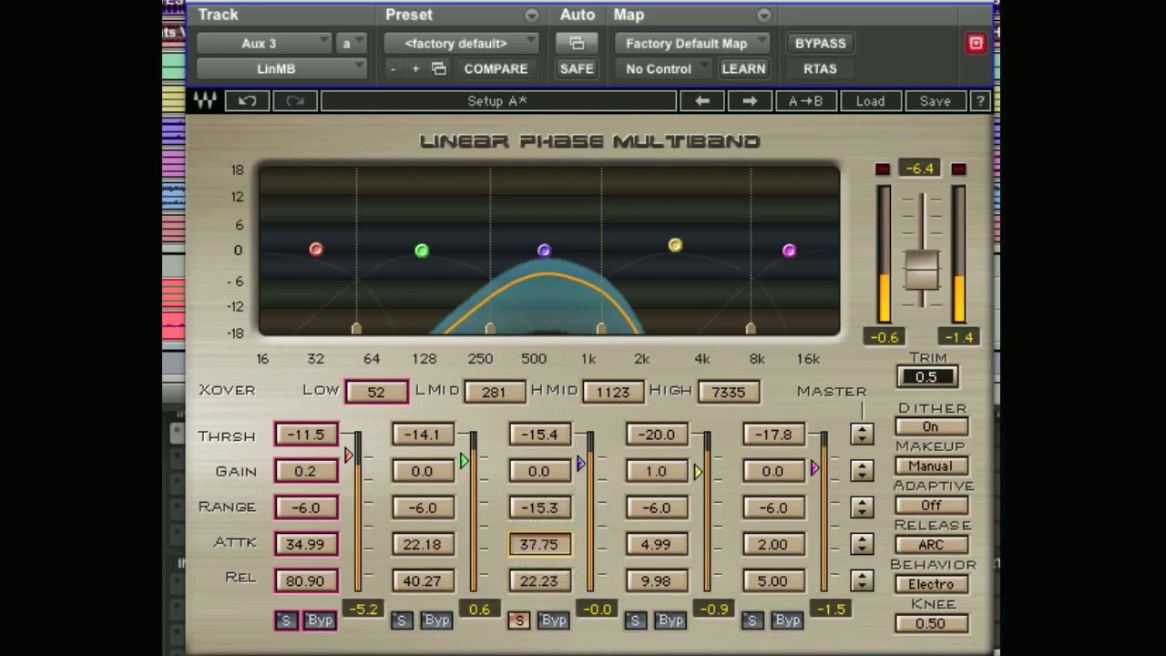
{"action": "left_click_drag", "start_coordinate": [540, 544], "coordinate": [563, 555]}
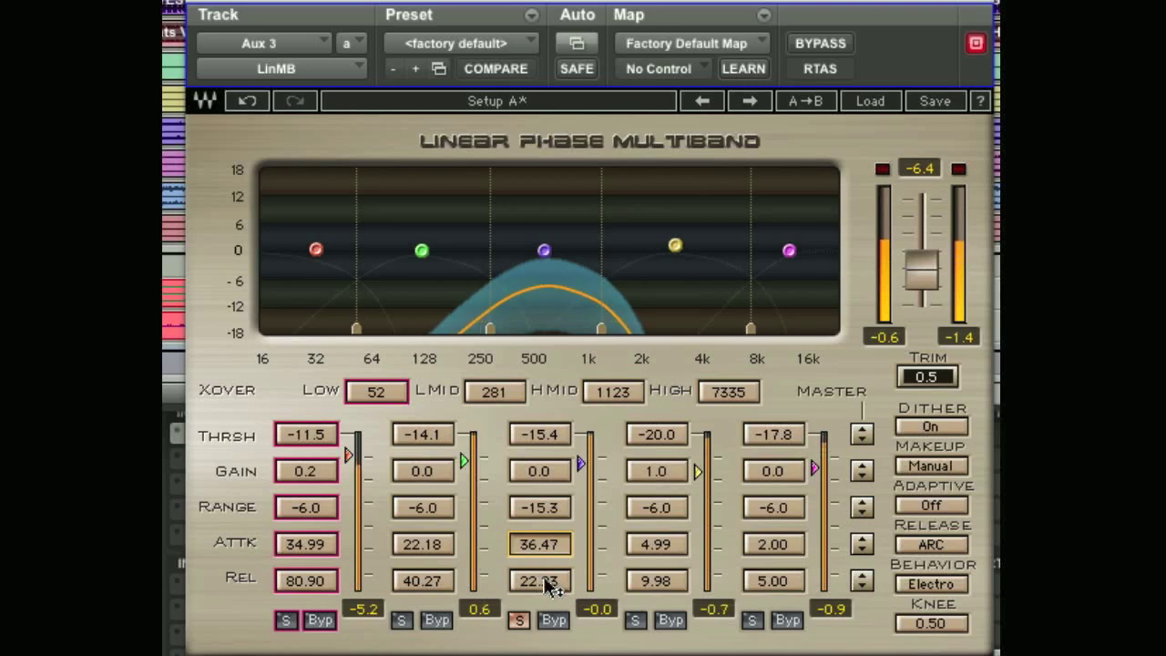
- Unsolo the third band and compare the full mix with that band bypassed and active
{"action": "left_click", "coordinate": [518, 620]}
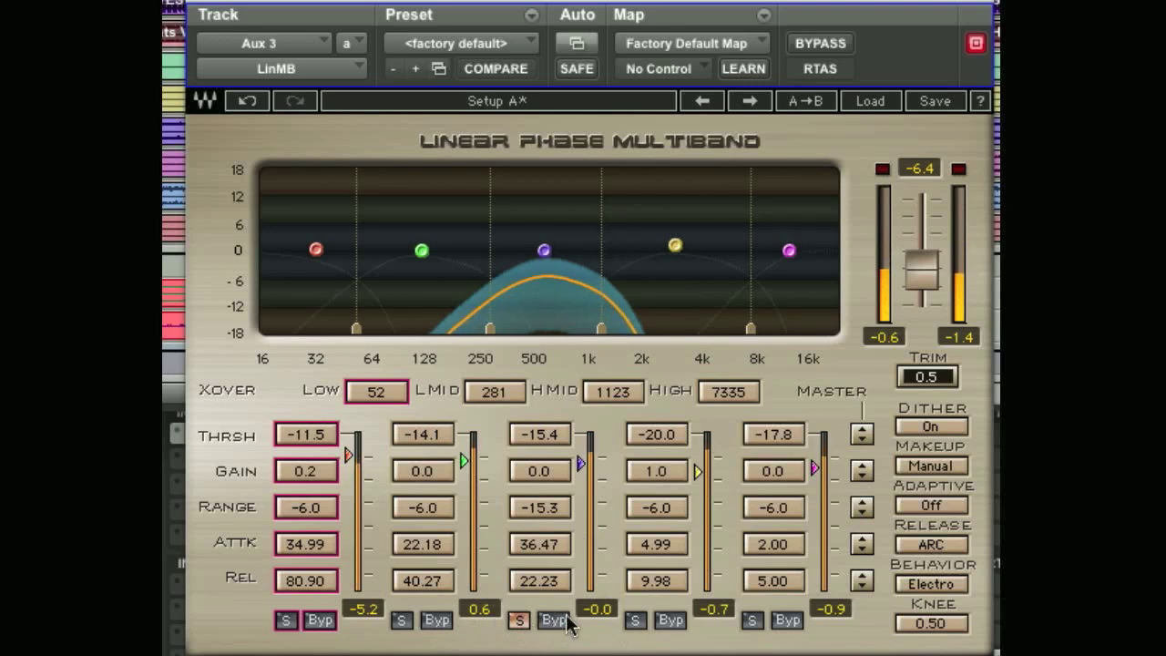
{"action": "left_click", "coordinate": [519, 621]}
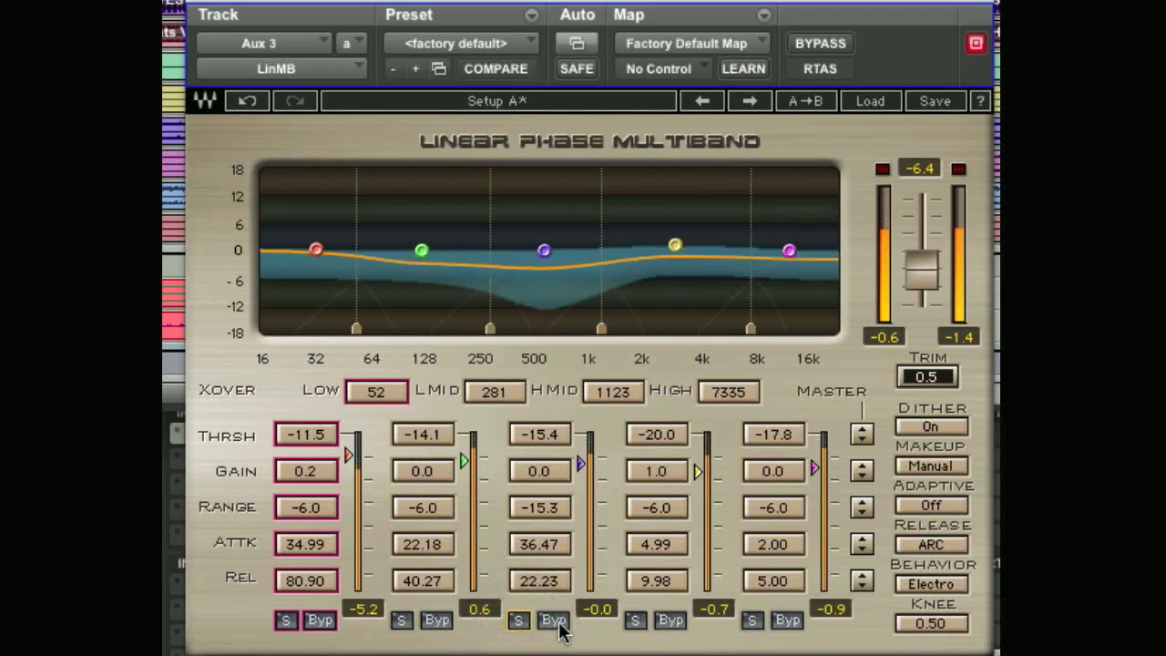
{"action": "left_click", "coordinate": [554, 621]}
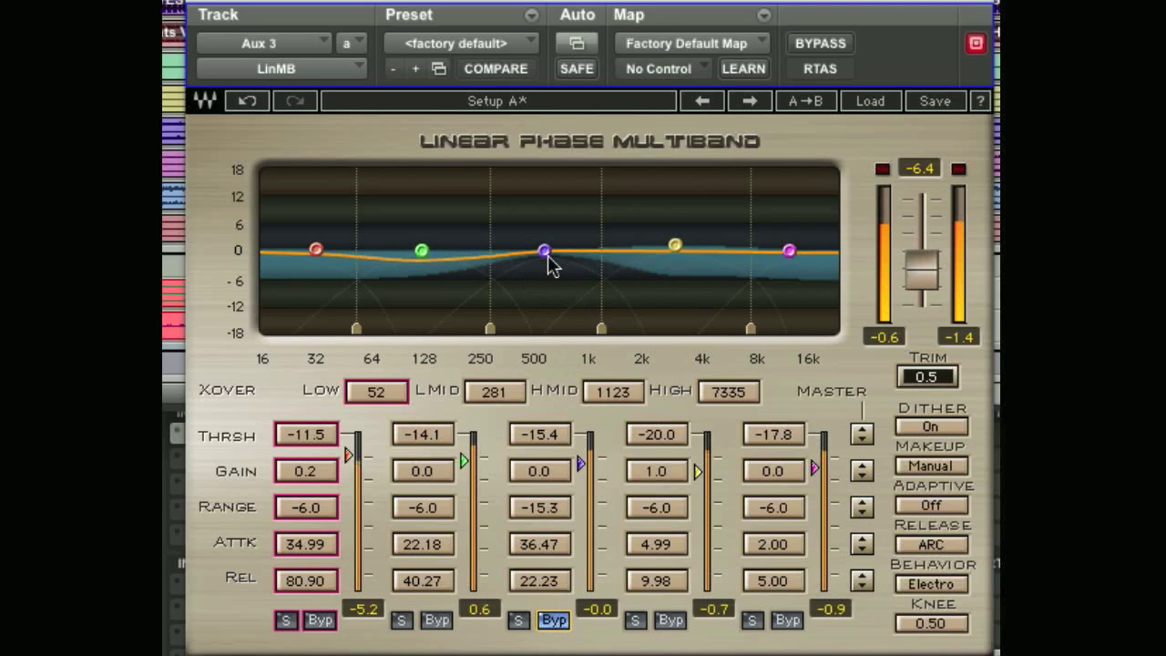
{"action": "left_click", "coordinate": [556, 622]}
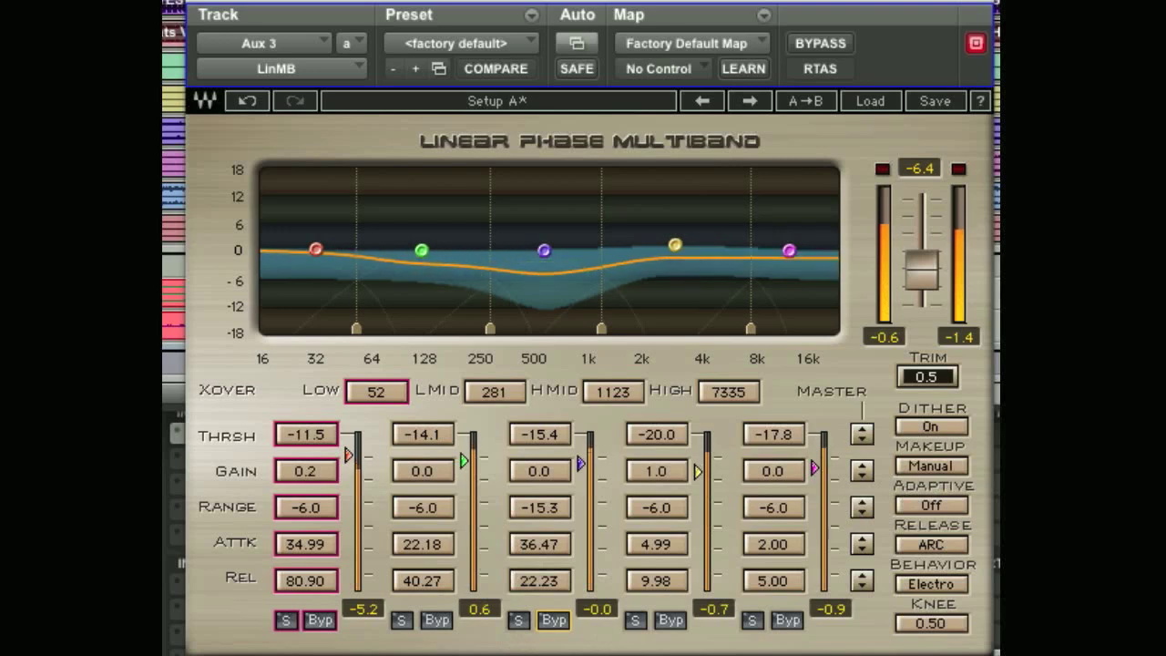
- Try the Auto makeup mode and return makeup to Manual
{"action": "left_click", "coordinate": [923, 281]}
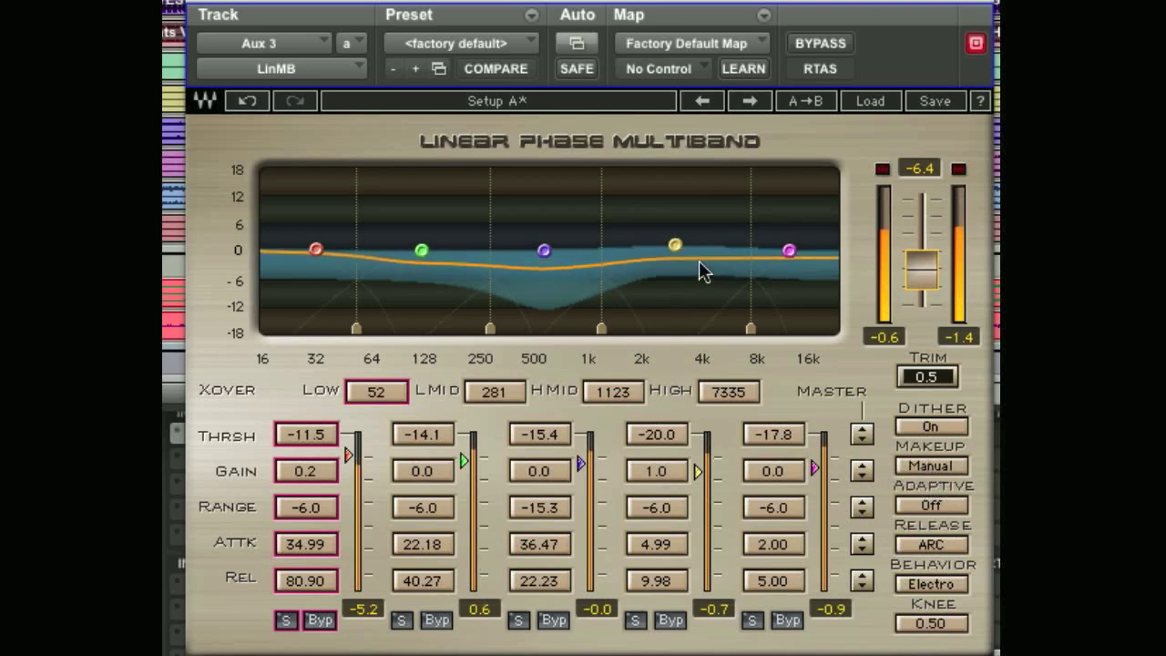
{"action": "left_click", "coordinate": [941, 466]}
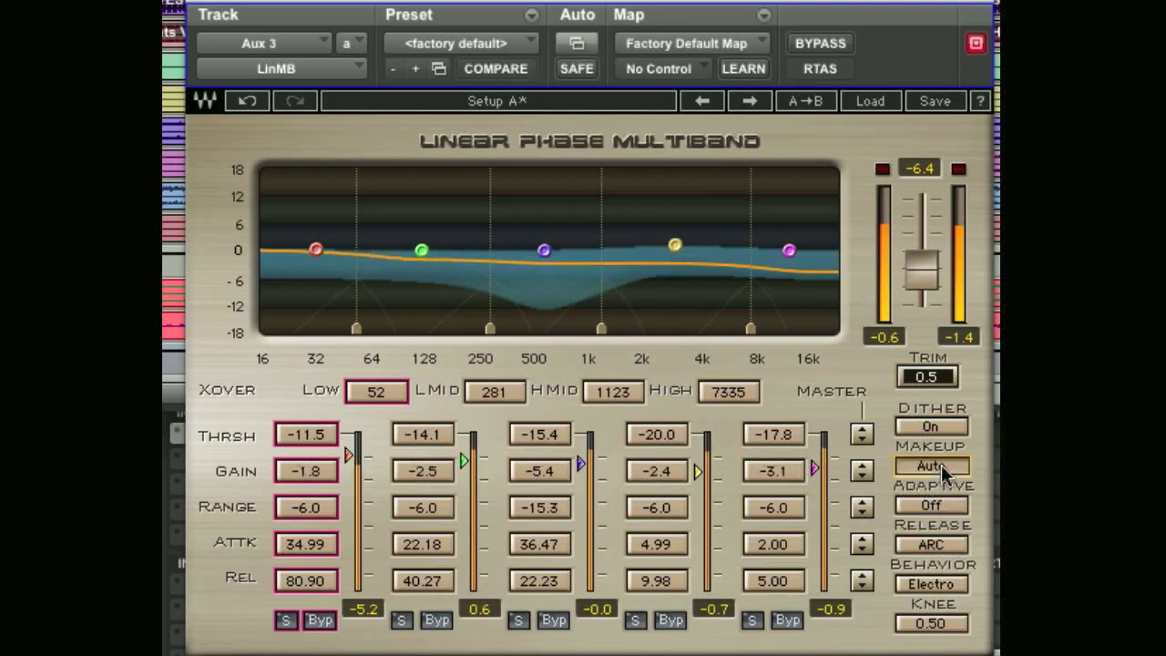
{"action": "left_click", "coordinate": [947, 468]}
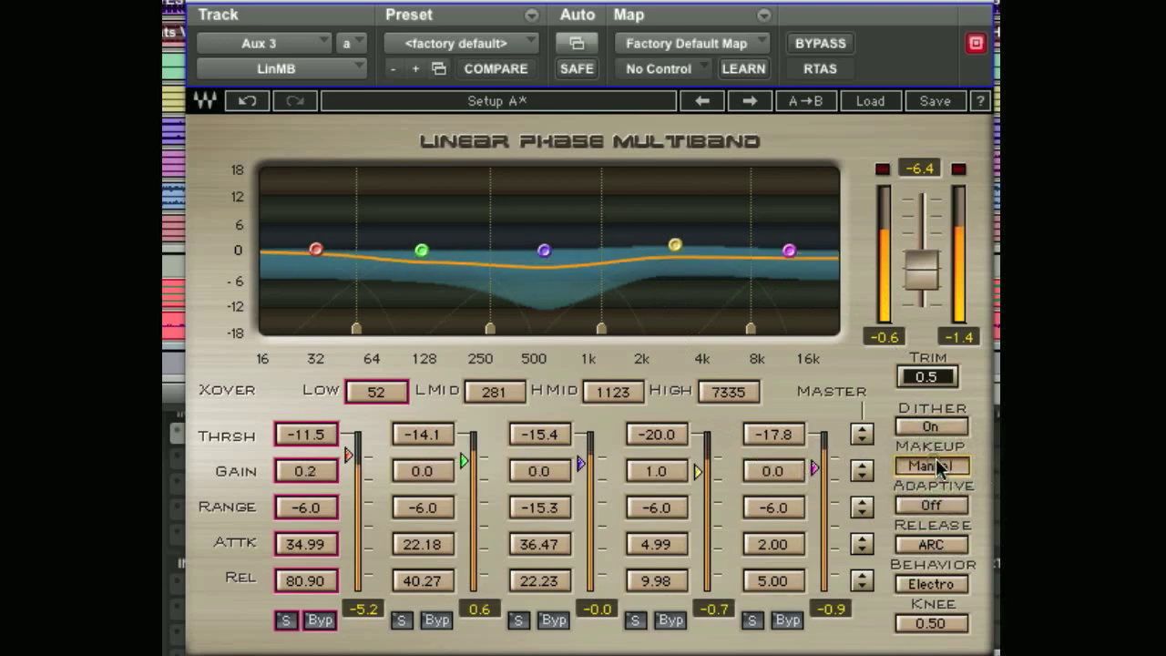
{"action": "left_click", "coordinate": [948, 468]}
{"action": "left_click", "coordinate": [948, 469]}
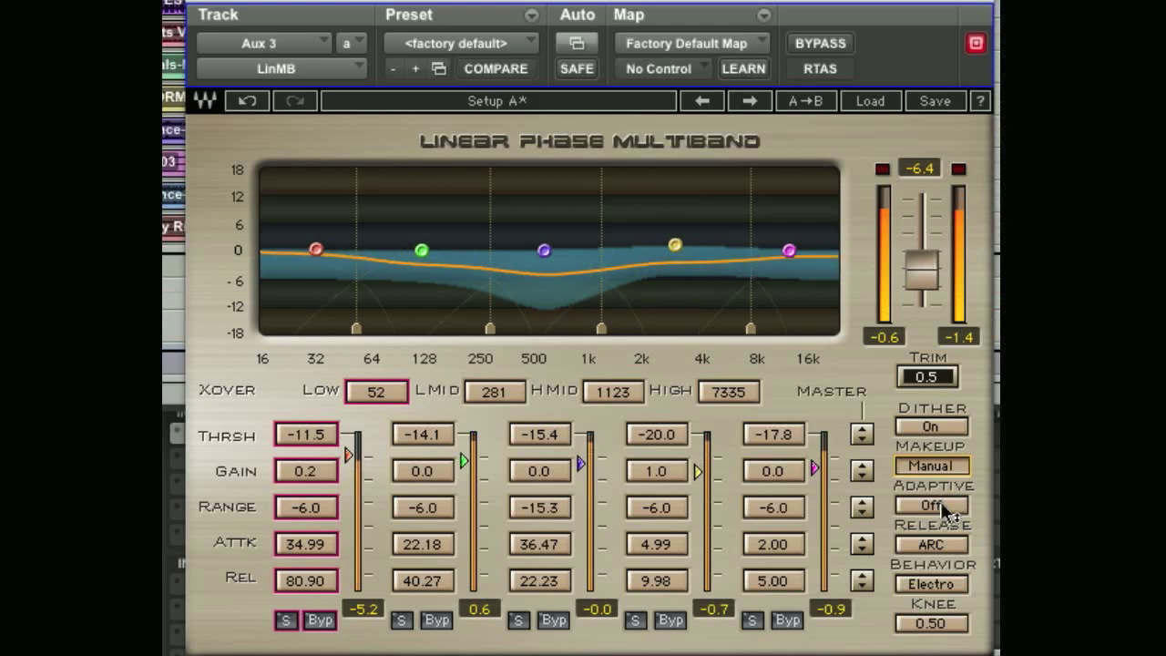
- Try the adaptive threshold control at several levels, including 11.30 and 1.80, and return it to Off
{"action": "left_click", "coordinate": [938, 507]}
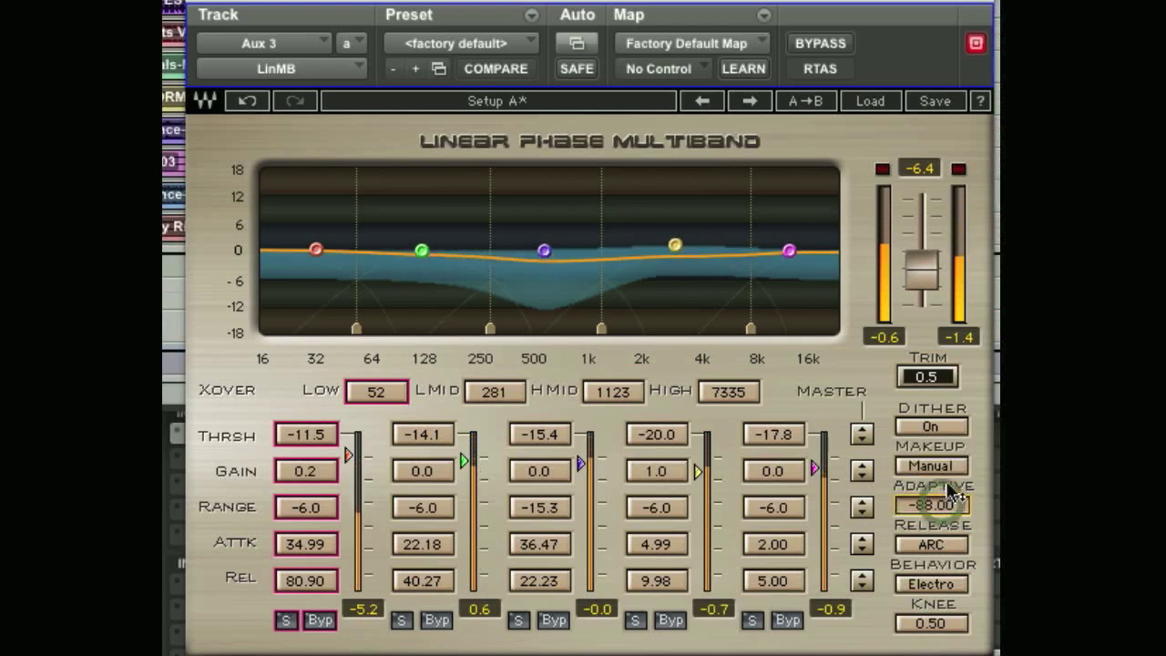
{"action": "type", "text": "12"}
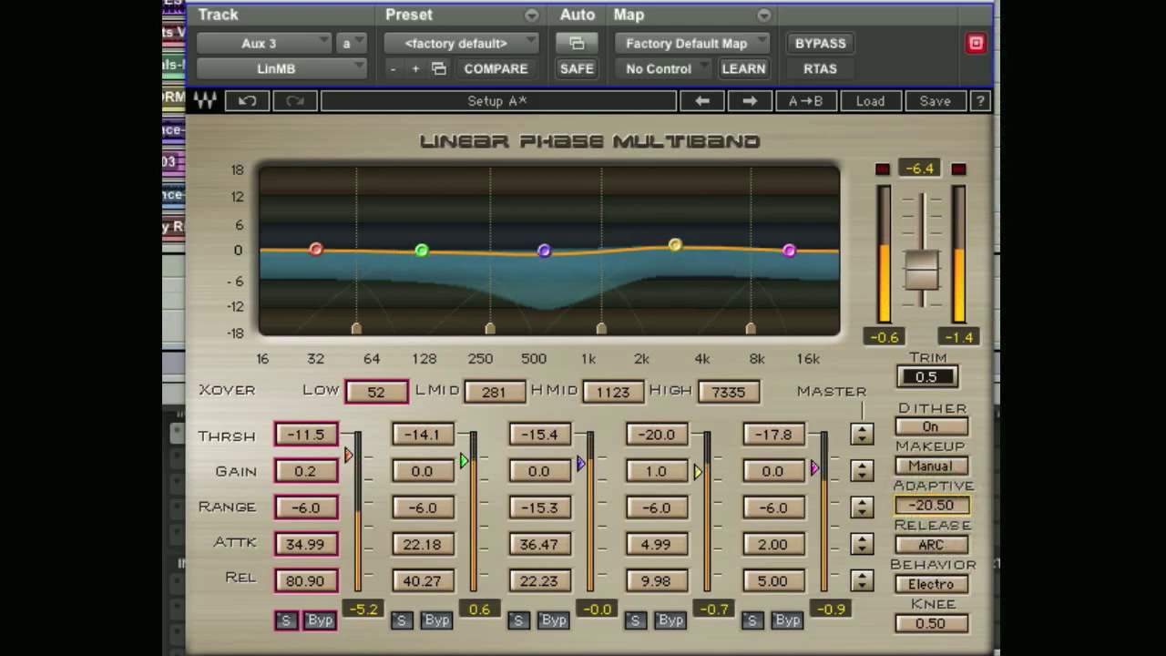
{"action": "key", "text": "Return"}
{"action": "key", "text": "Down"}
{"action": "key", "text": "Down"}
{"action": "key", "text": "Down"}
{"action": "key", "text": "Down"}
{"action": "key", "text": "Down"}
{"action": "key", "text": "Down"}
{"action": "key", "text": "Down"}
{"action": "key", "text": "Down"}
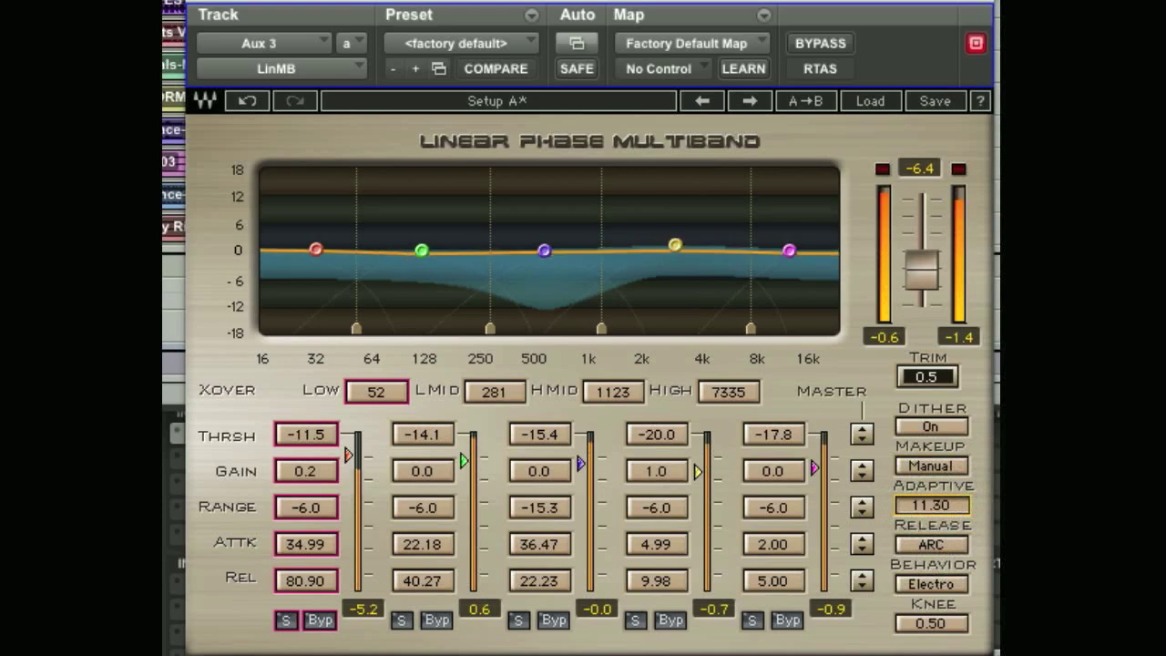
{"action": "key", "text": "Down"}
{"action": "key", "text": "Down"}
{"action": "key", "text": "Down"}
{"action": "key", "text": "Down"}
{"action": "key", "text": "Down"}
{"action": "key", "text": "Down"}
{"action": "key", "text": "Down"}
{"action": "key", "text": "Down"}
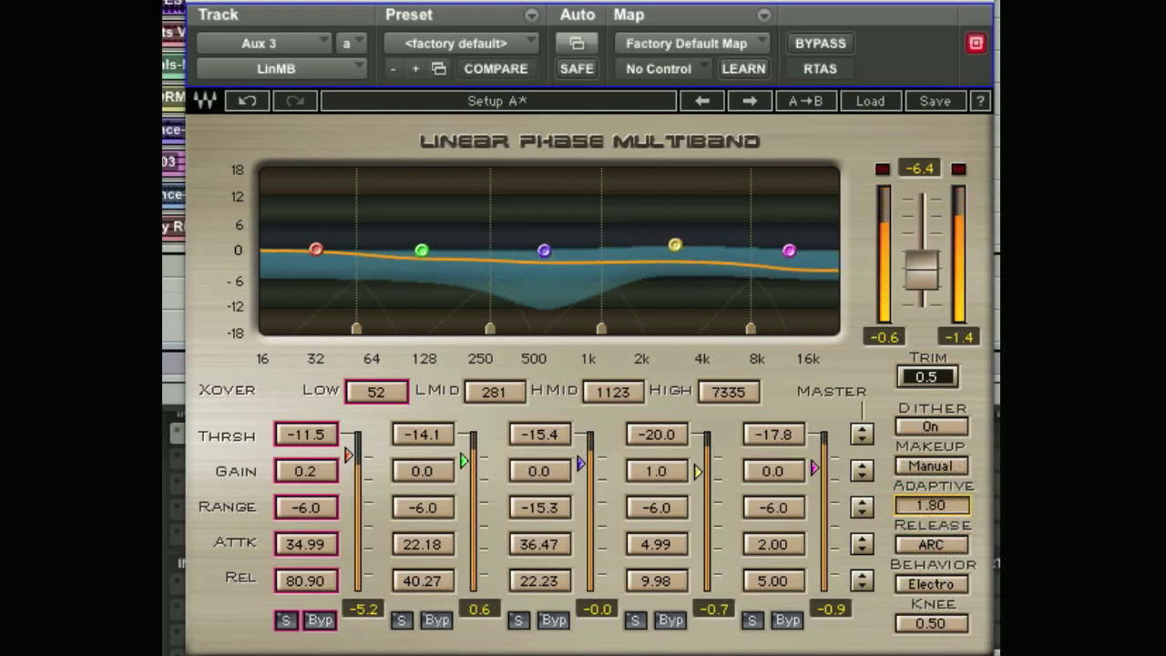
{"action": "key", "text": "Down"}
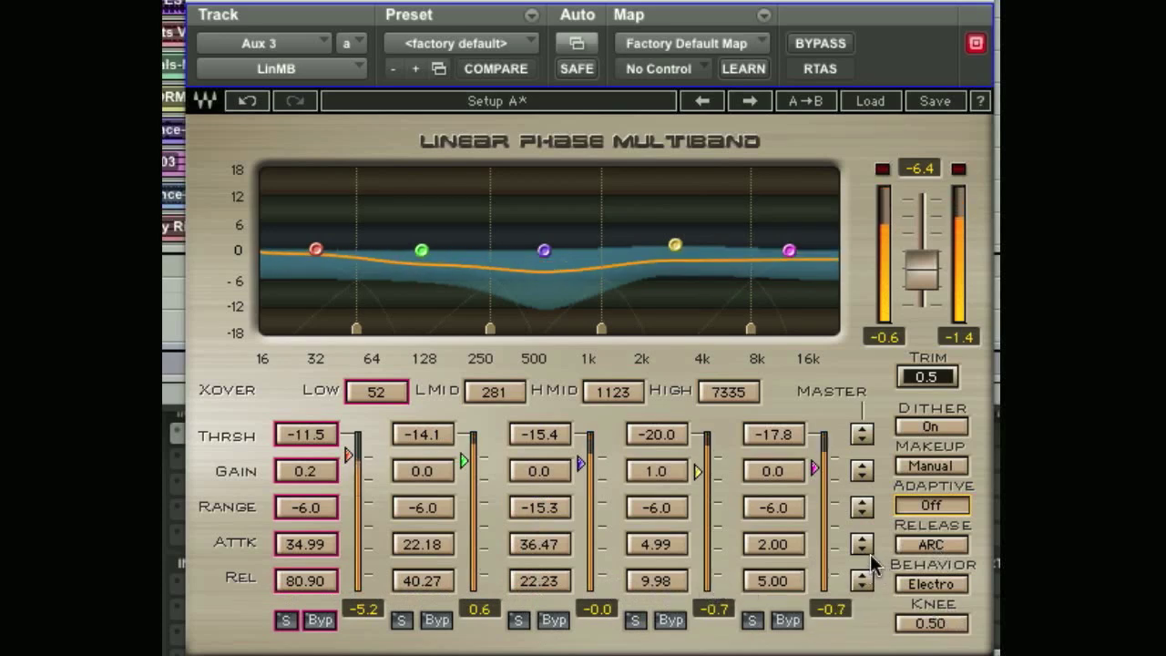
- Keep the release mode on ARC and compare the Opto and Electro behaviors, ending on Electro
{"action": "left_click", "coordinate": [931, 544]}
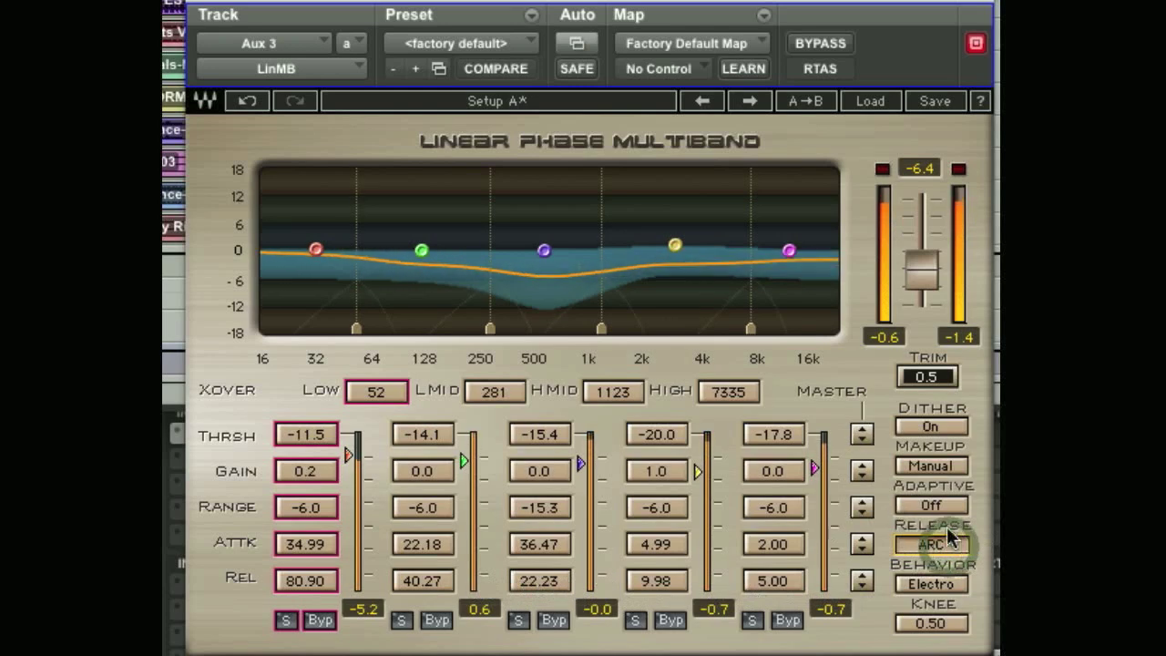
{"action": "left_click", "coordinate": [944, 588]}
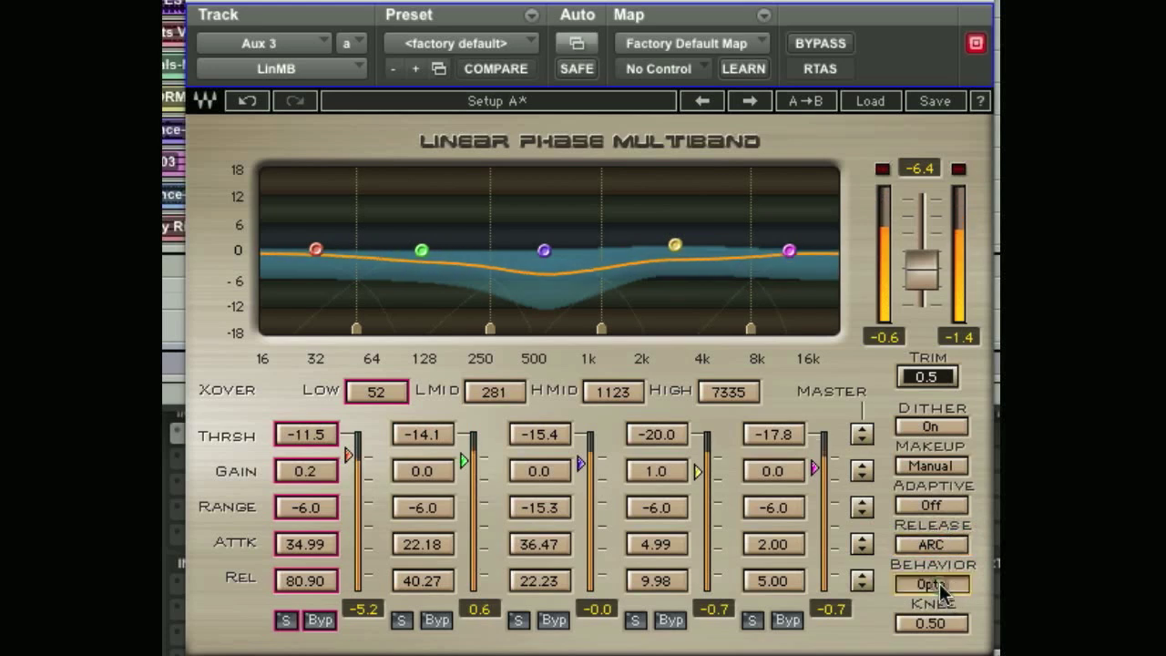
{"action": "left_click", "coordinate": [958, 595]}
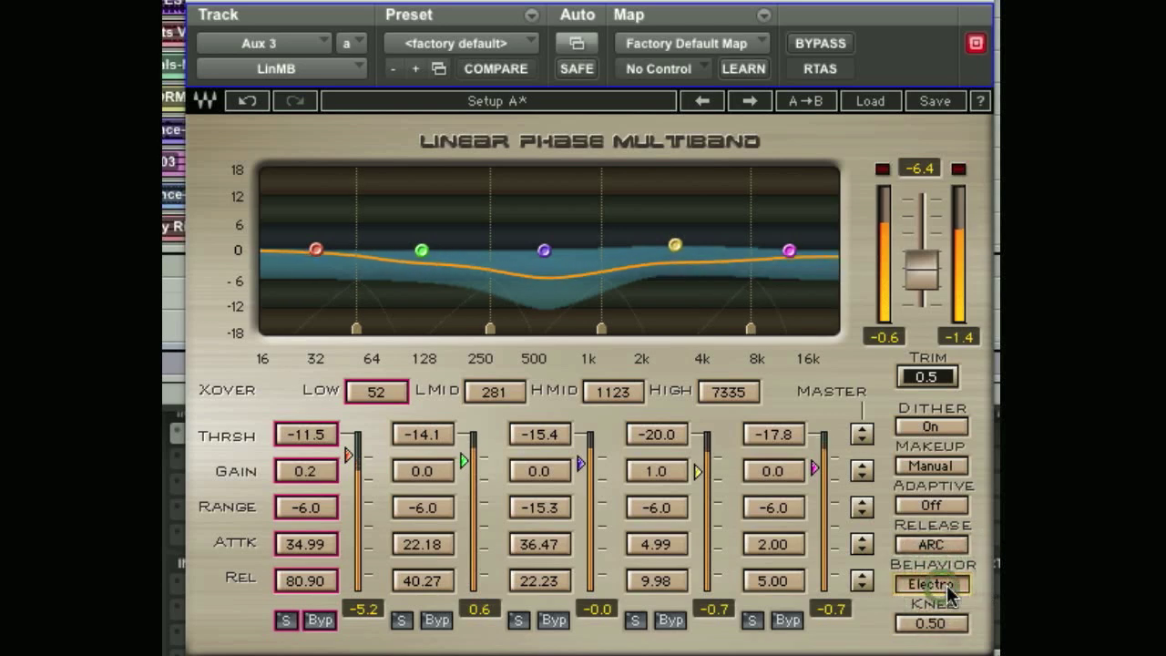
{"action": "left_click", "coordinate": [944, 589]}
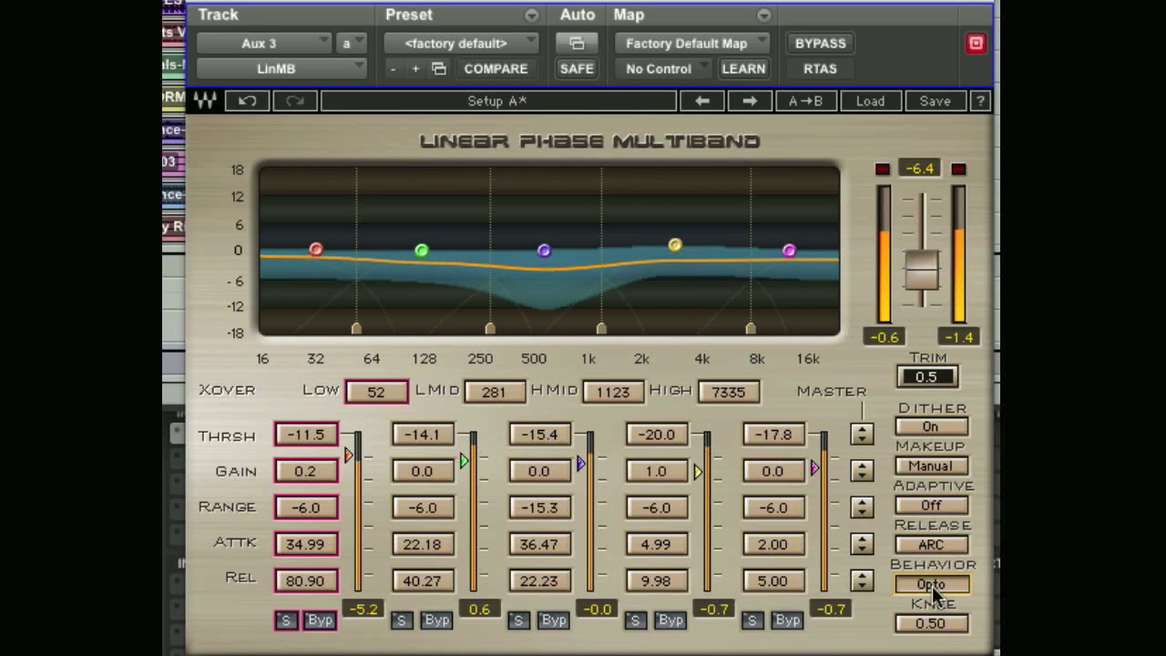
{"action": "left_click", "coordinate": [933, 588]}
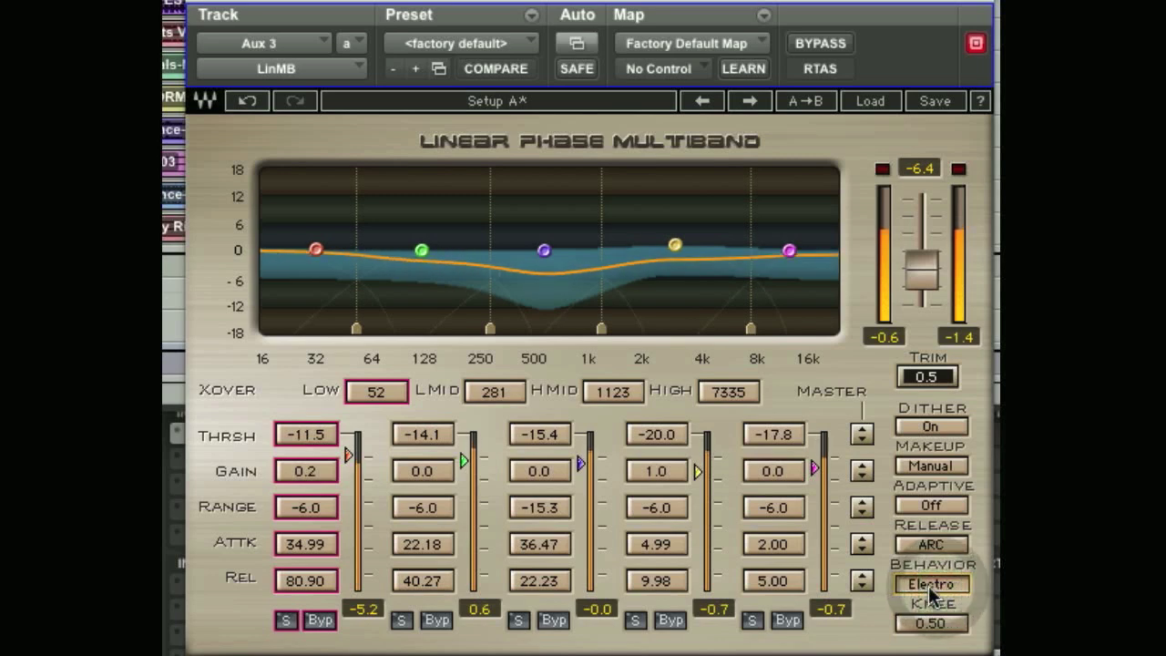
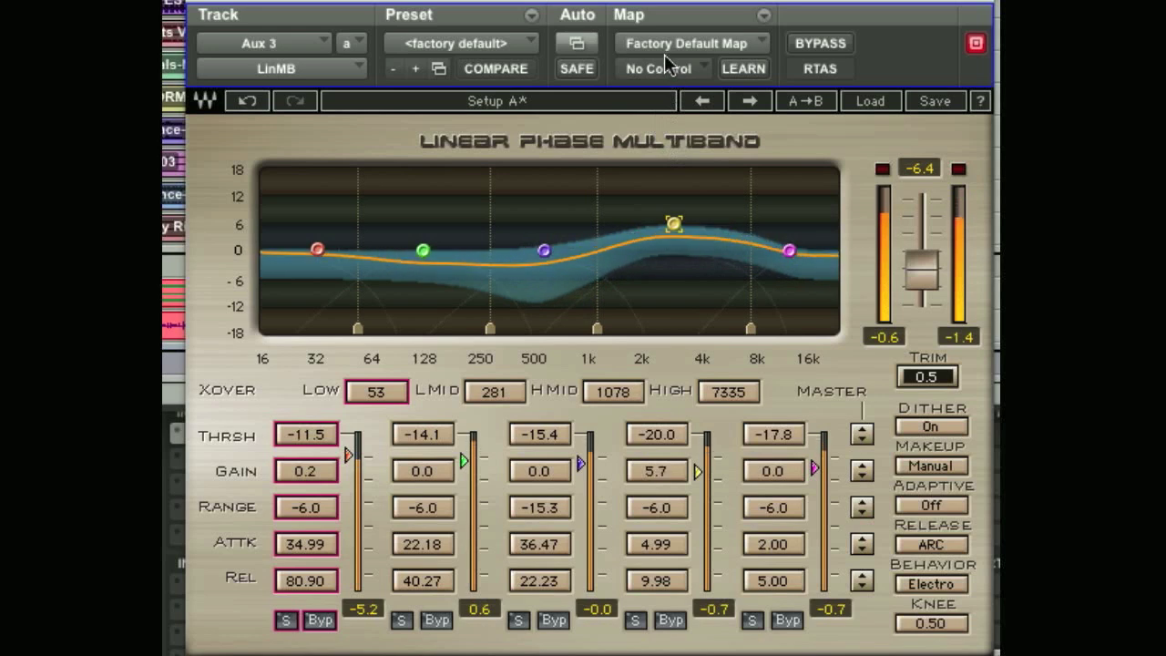
- Lower the fourth band's gain to -14.6 on the graph, moving the HMid crossover to 1024
{"action": "left_click_drag", "start_coordinate": [674, 227], "coordinate": [684, 297]}
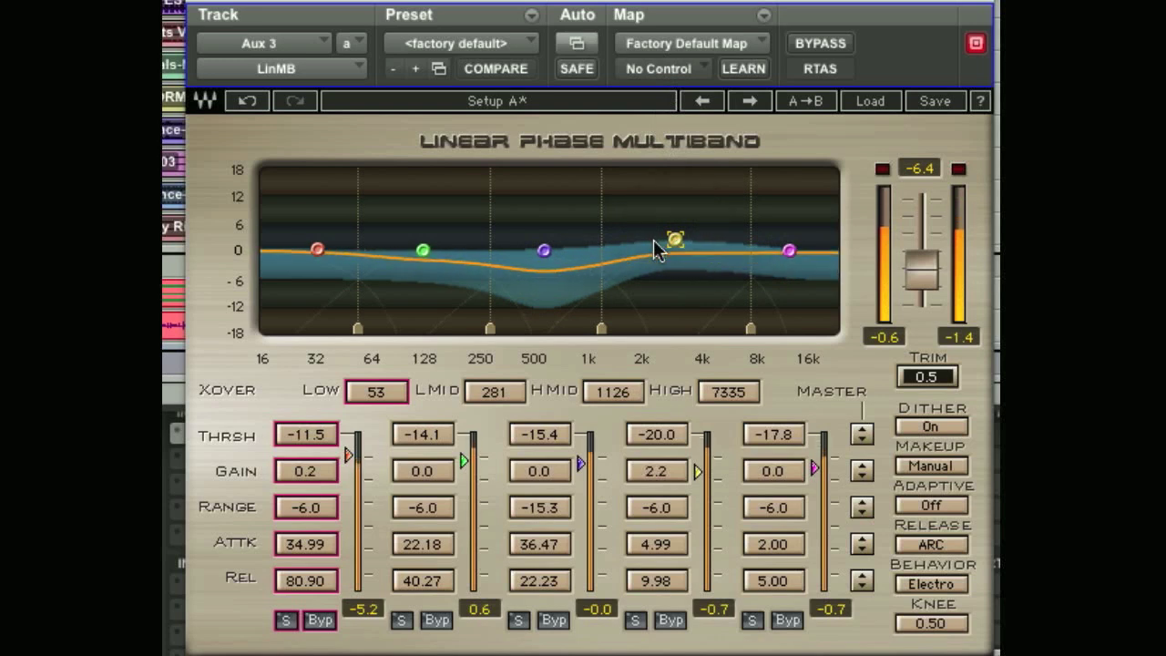
{"action": "left_click_drag", "start_coordinate": [673, 241], "coordinate": [666, 443]}
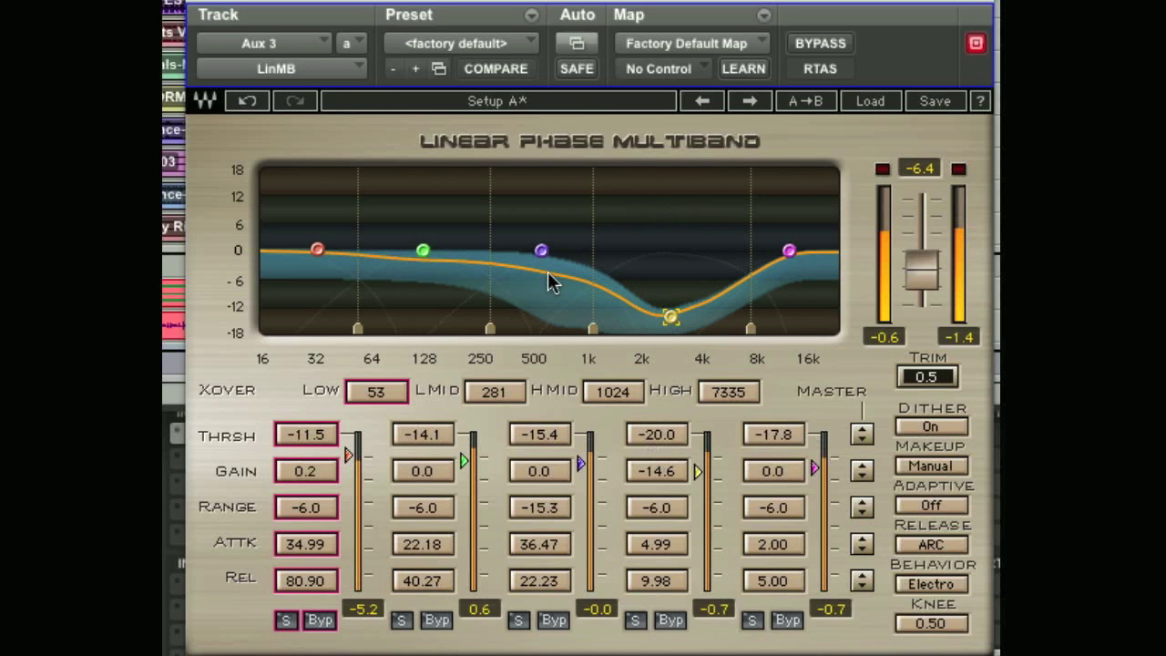
- Raise the third band's gain to 3.5 and the fourth band's to 0.8 on the graph, with the HMid crossover at 1327
{"action": "left_click_drag", "start_coordinate": [543, 250], "coordinate": [539, 234]}
{"action": "left_click_drag", "start_coordinate": [671, 316], "coordinate": [716, 87]}
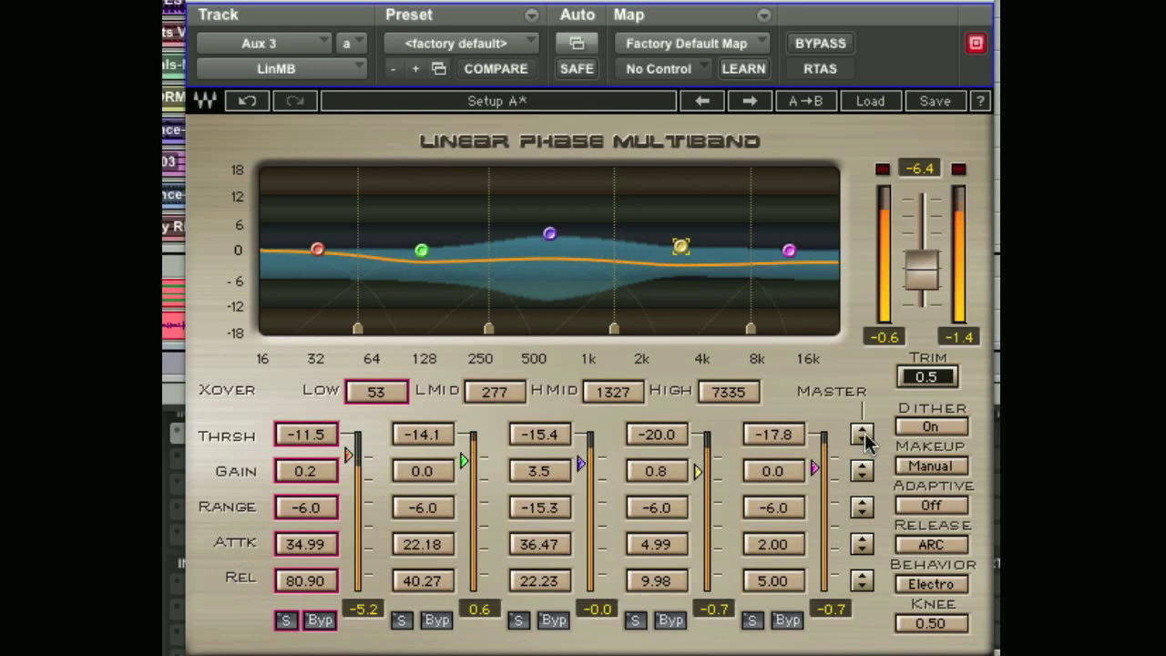
- Lower all thresholds together to put the low band at -16.5, and raise all gains together to put it at 2.7
{"action": "left_click_drag", "start_coordinate": [865, 436], "coordinate": [882, 515]}
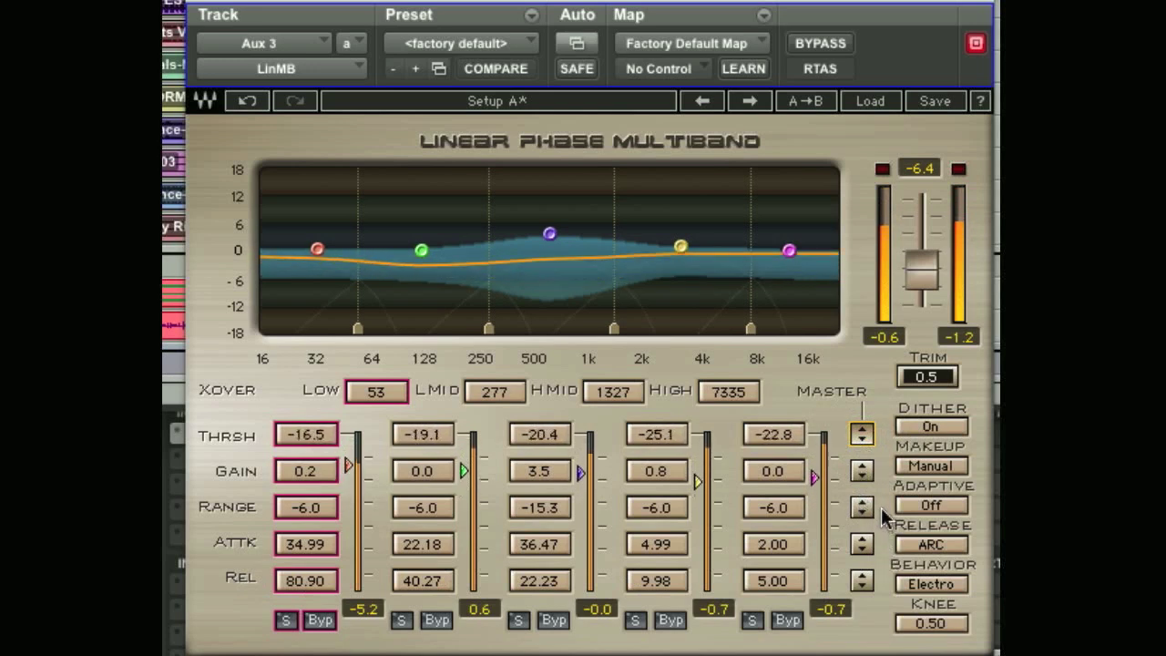
{"action": "left_click_drag", "start_coordinate": [862, 471], "coordinate": [928, 507]}
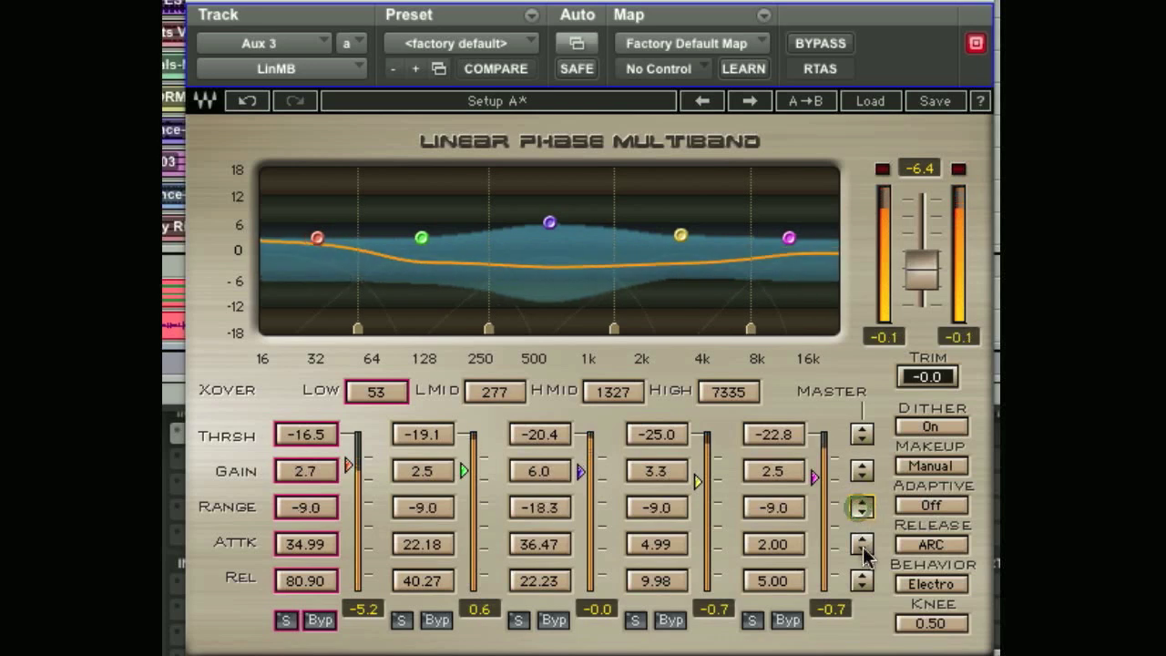
- Adjust all bands together, bringing the low band's range to -11.9 and lengthening its attack and release times to 125.59 and 193.18
{"action": "left_click_drag", "start_coordinate": [861, 508], "coordinate": [864, 547]}
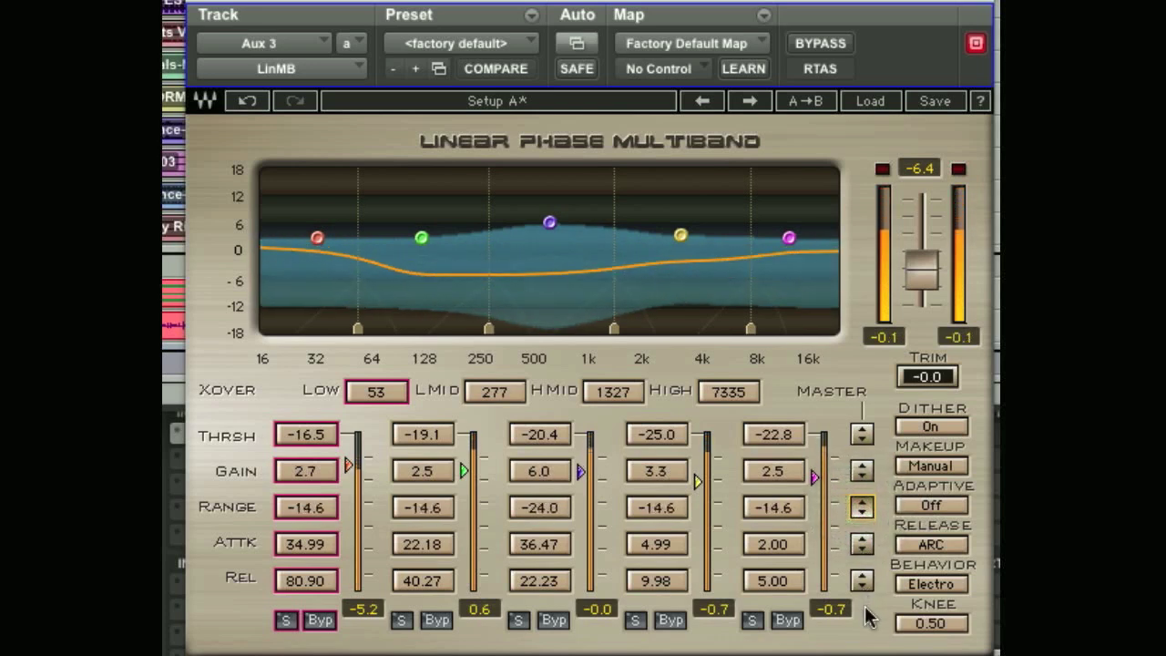
{"action": "mouse_move", "coordinate": [872, 618]}
{"action": "left_mouse_down"}
{"action": "mouse_move", "coordinate": [884, 480]}
{"action": "mouse_move", "coordinate": [879, 434]}
{"action": "mouse_move", "coordinate": [866, 591]}
{"action": "mouse_move", "coordinate": [873, 374]}
{"action": "mouse_move", "coordinate": [857, 560]}
{"action": "mouse_move", "coordinate": [866, 464]}
{"action": "mouse_move", "coordinate": [870, 606]}
{"action": "left_mouse_up"}
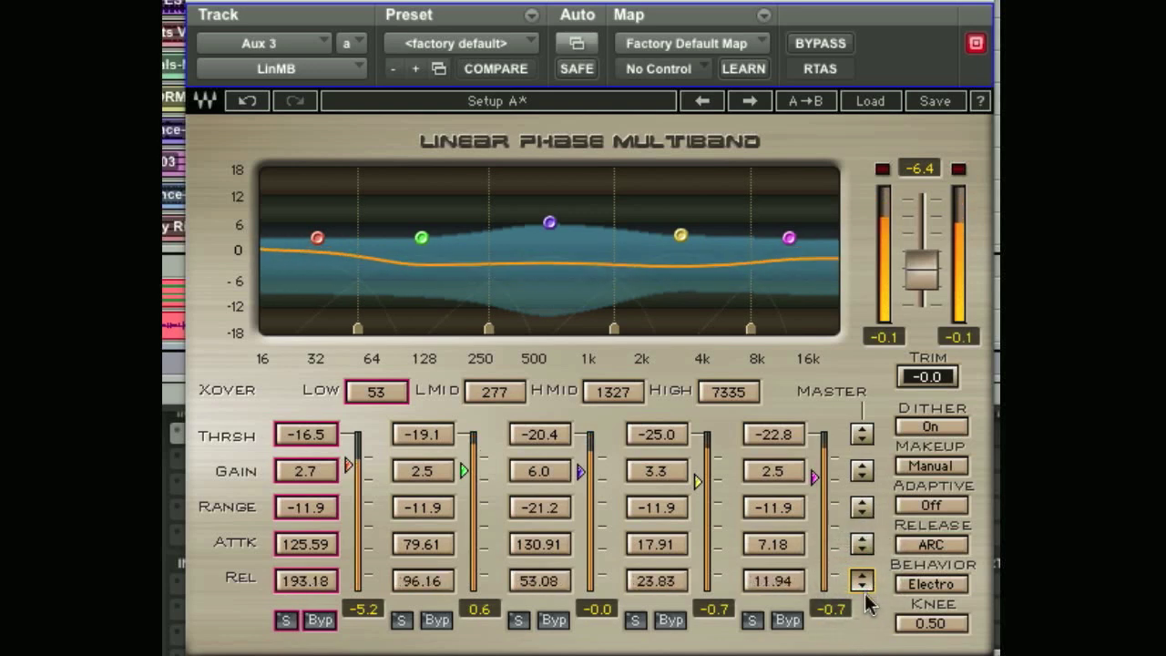
{"action": "left_click", "coordinate": [865, 376]}
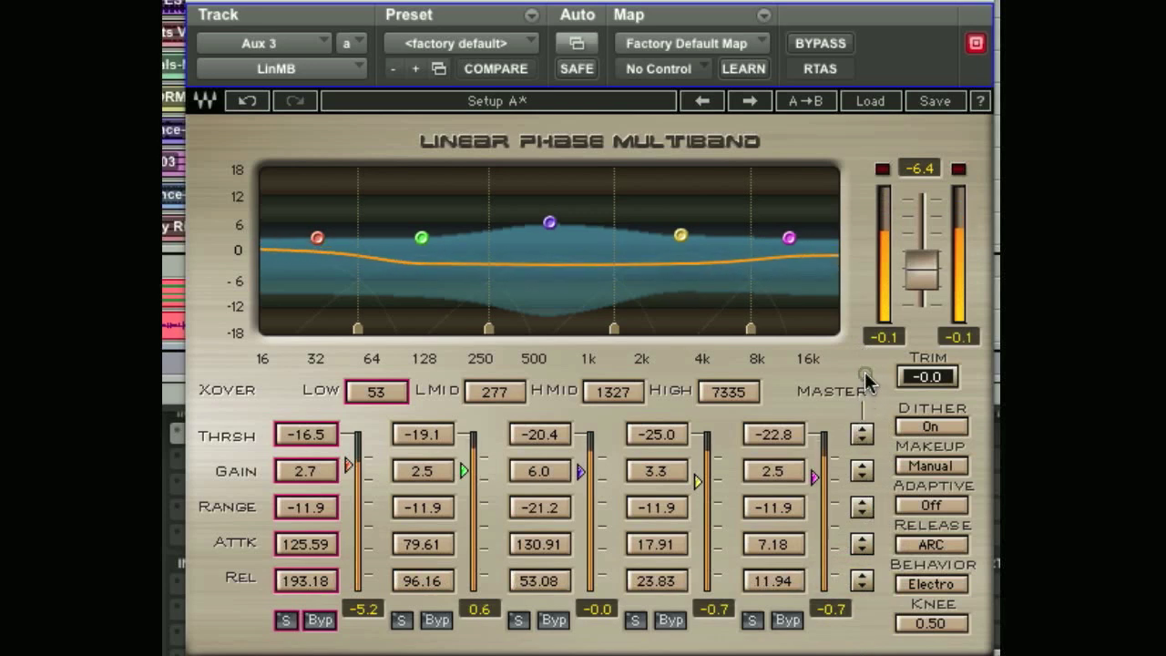